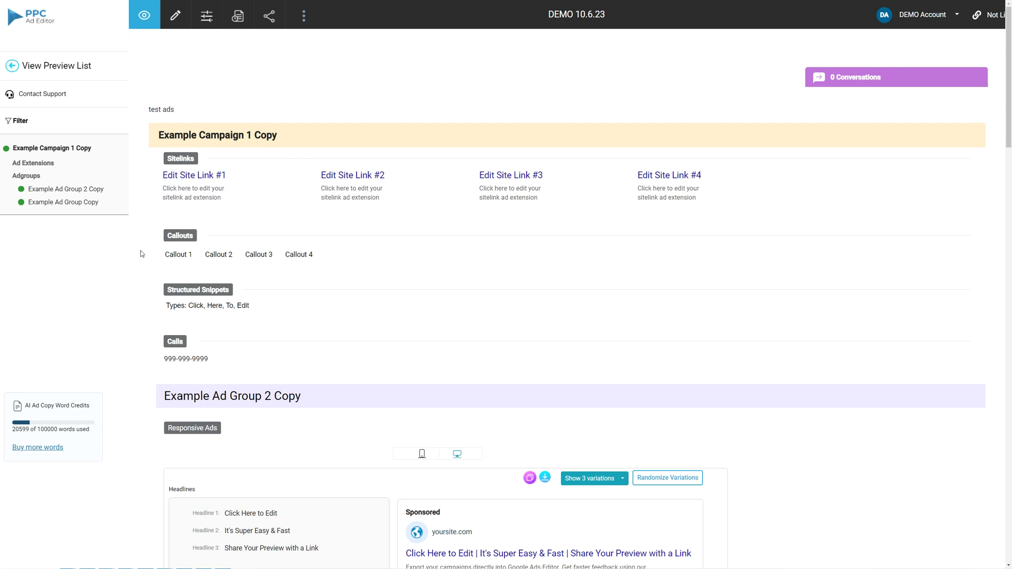
Randomize the displayed variations of the responsive ad in Example Ad Group 2 Copy several times
scroll(139, 261, down, 3)
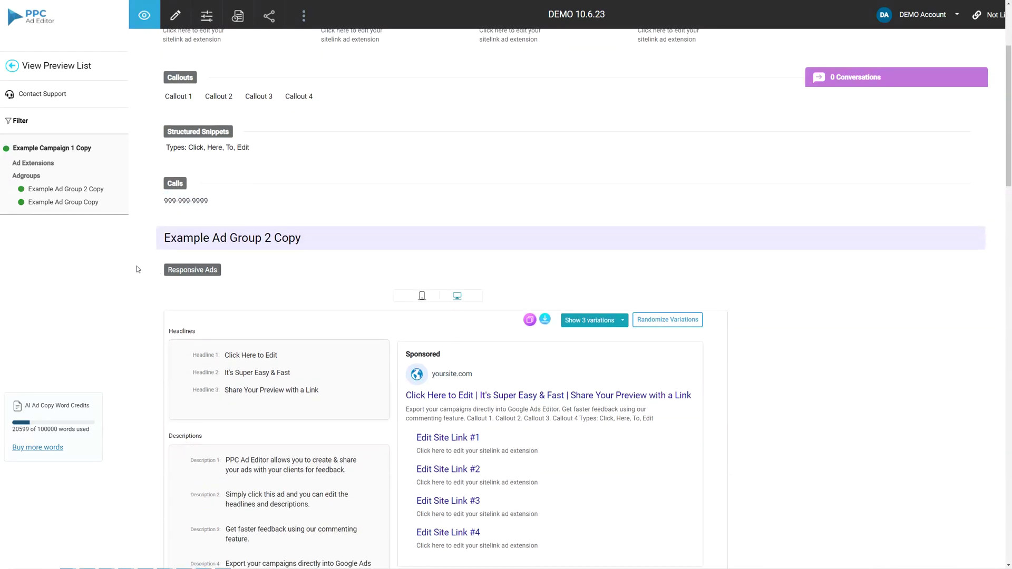
scroll(137, 268, down, 2)
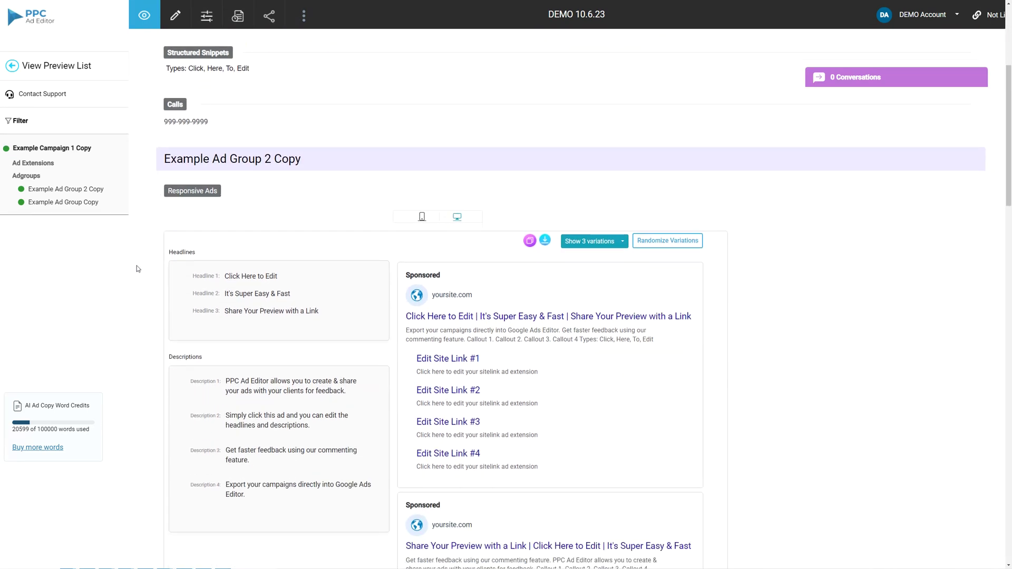
scroll(137, 269, up, 1)
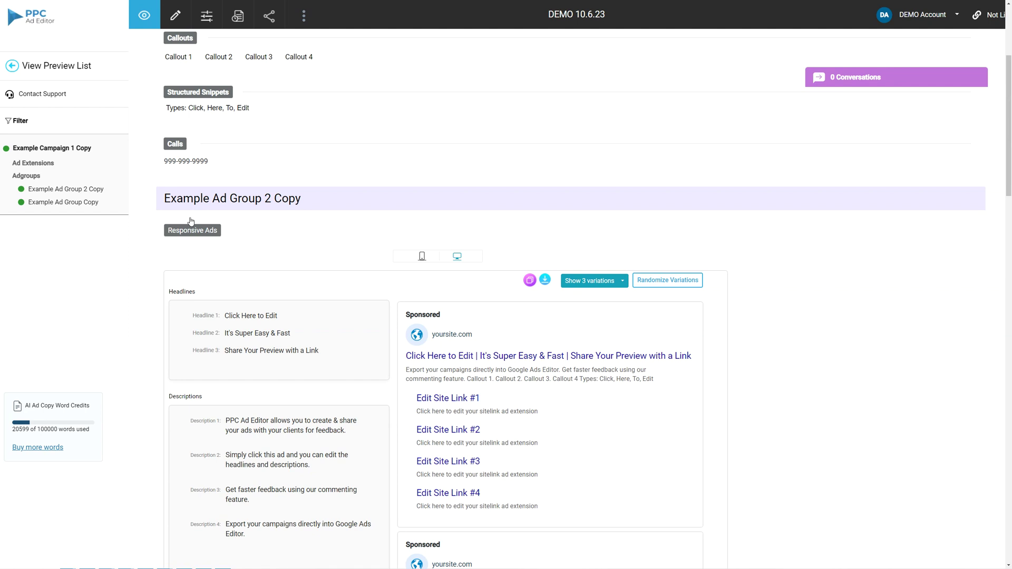
scroll(248, 201, down, 3)
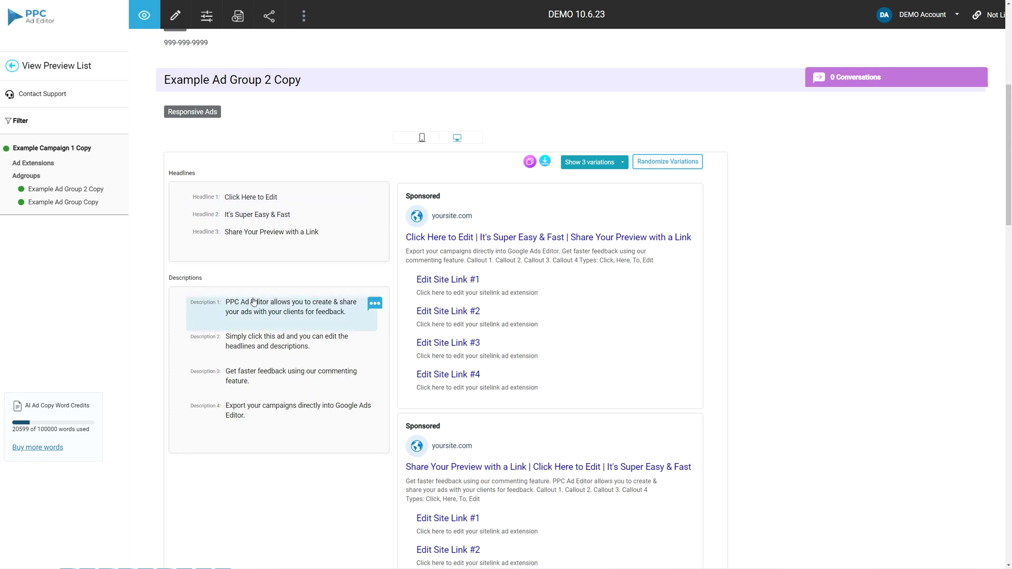
click(684, 166)
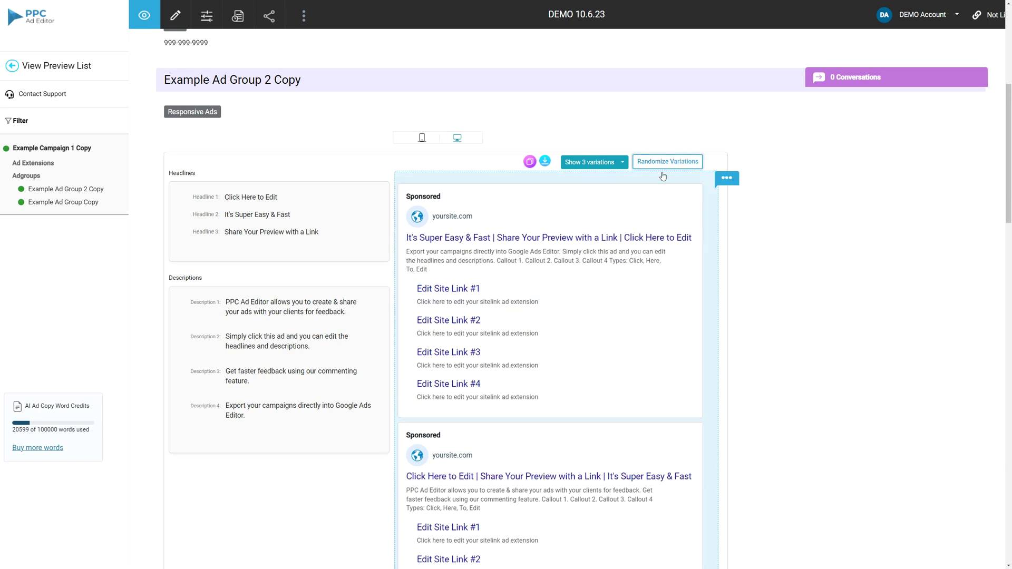
click(664, 168)
click(664, 168)
click(665, 167)
click(664, 167)
click(664, 168)
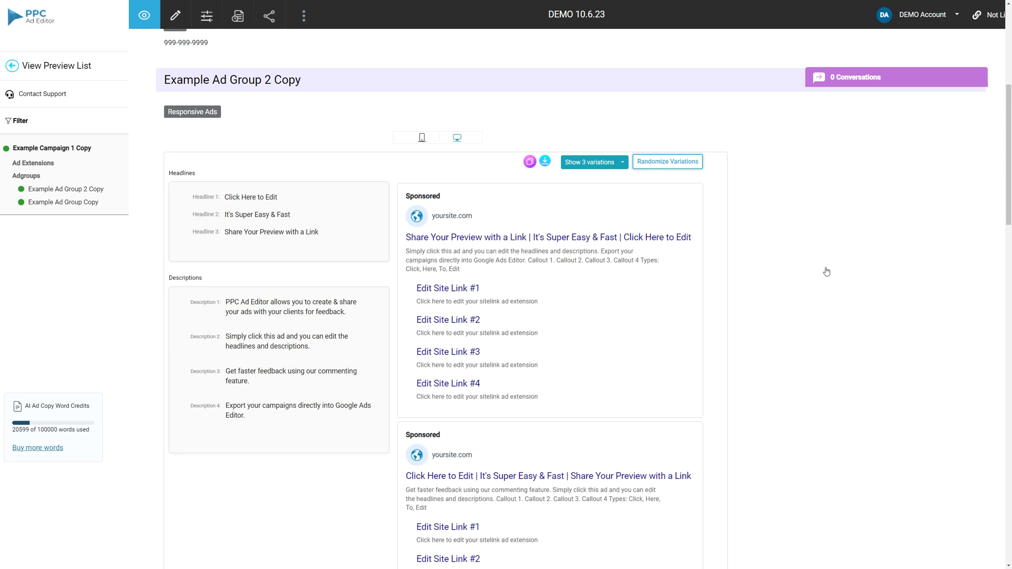
Change Headline 1 of the responsive ad in Example Ad Group 2 Copy to "Headline 1" and save the update
click(389, 283)
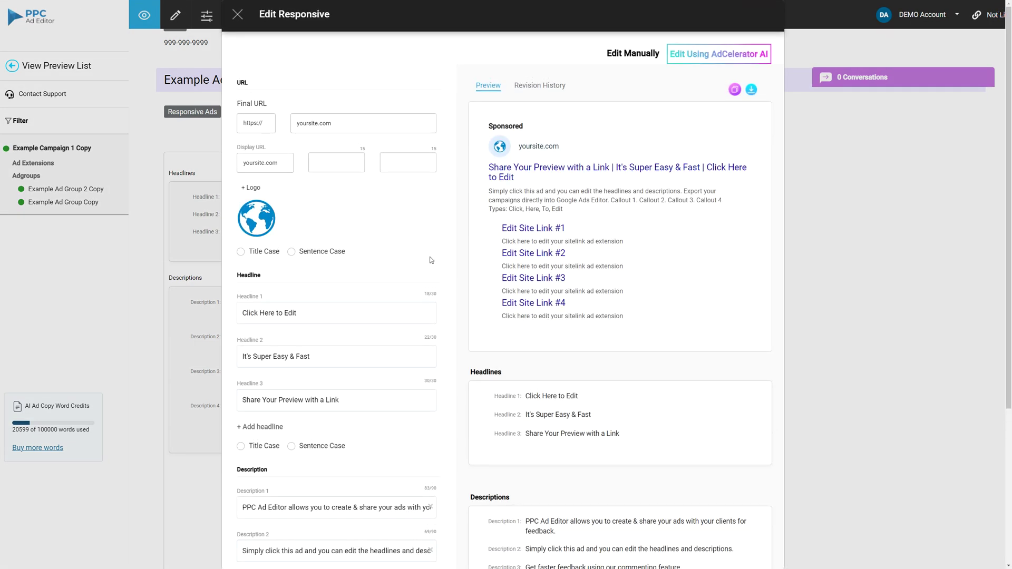
click(328, 314)
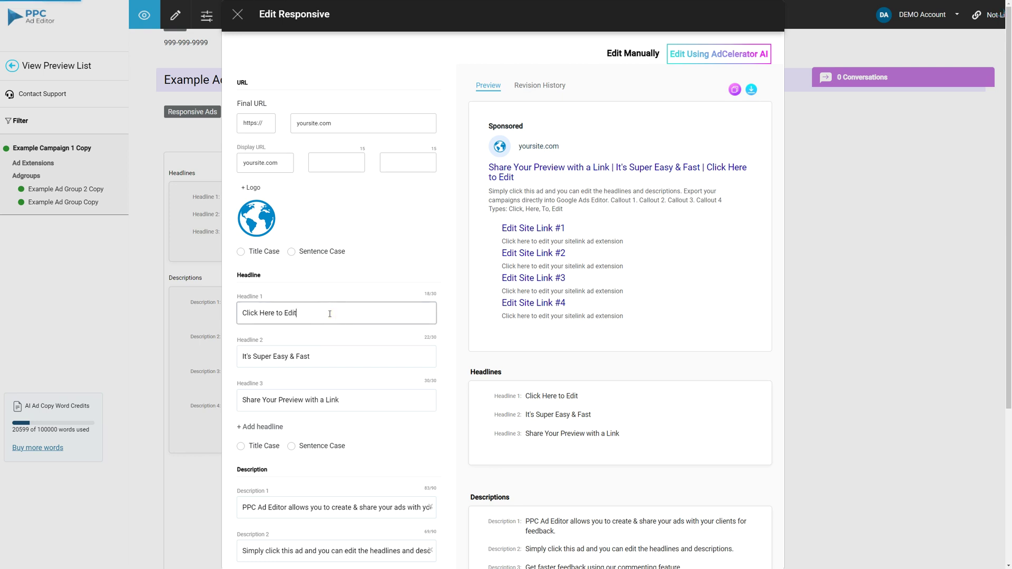
key(BackSpace)
key(BackSpace)
key(BackSpace)
key(BackSpace)
key(BackSpace)
key(BackSpace)
key(BackSpace)
key(BackSpace)
key(BackSpace)
key(BackSpace)
key(BackSpace)
key(BackSpace)
key(BackSpace)
key(BackSpace)
key(BackSpace)
key(BackSpace)
key(BackSpace)
key(BackSpace)
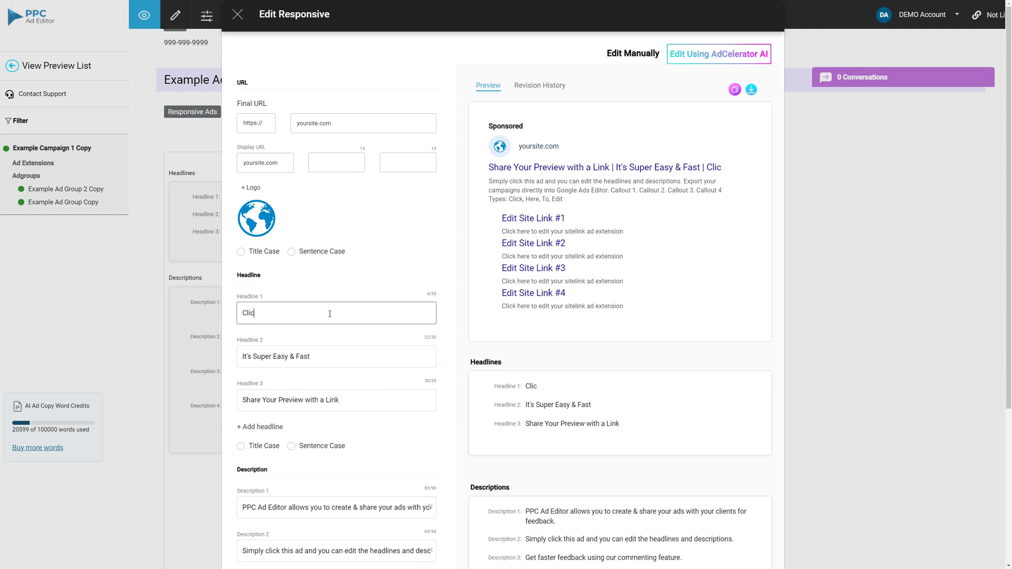
text(Headline 1)
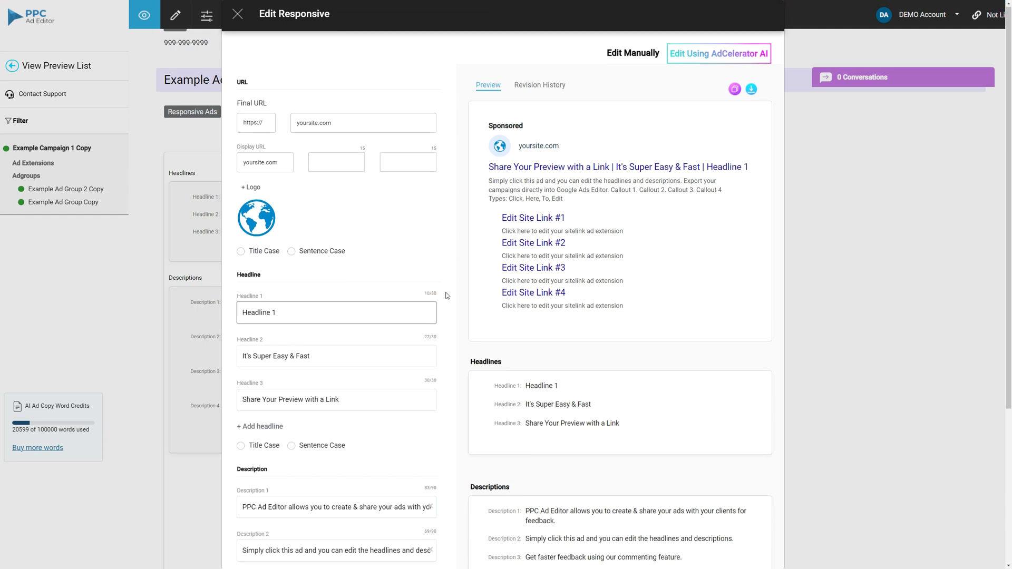
scroll(447, 296, down, 4)
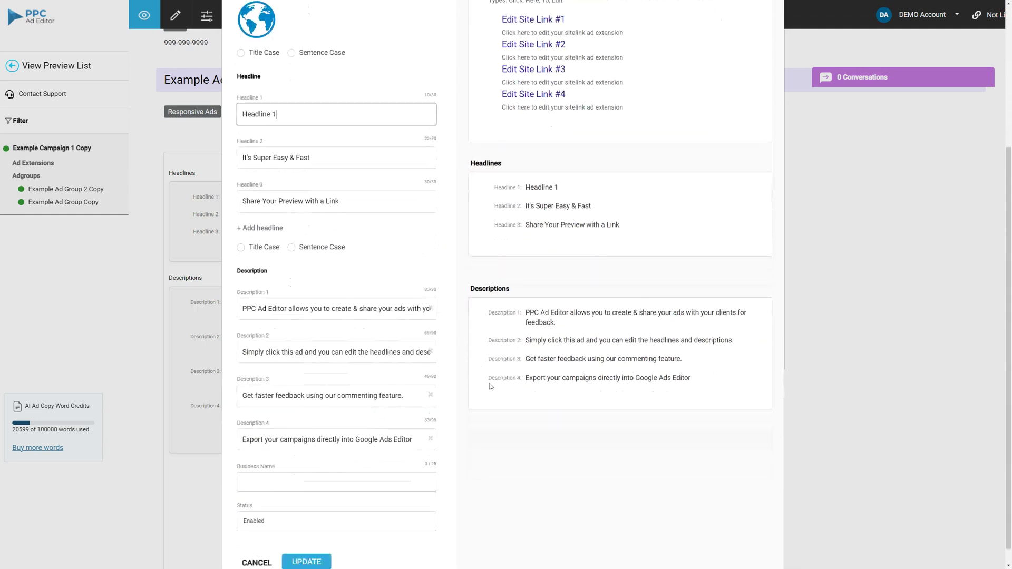
click(311, 545)
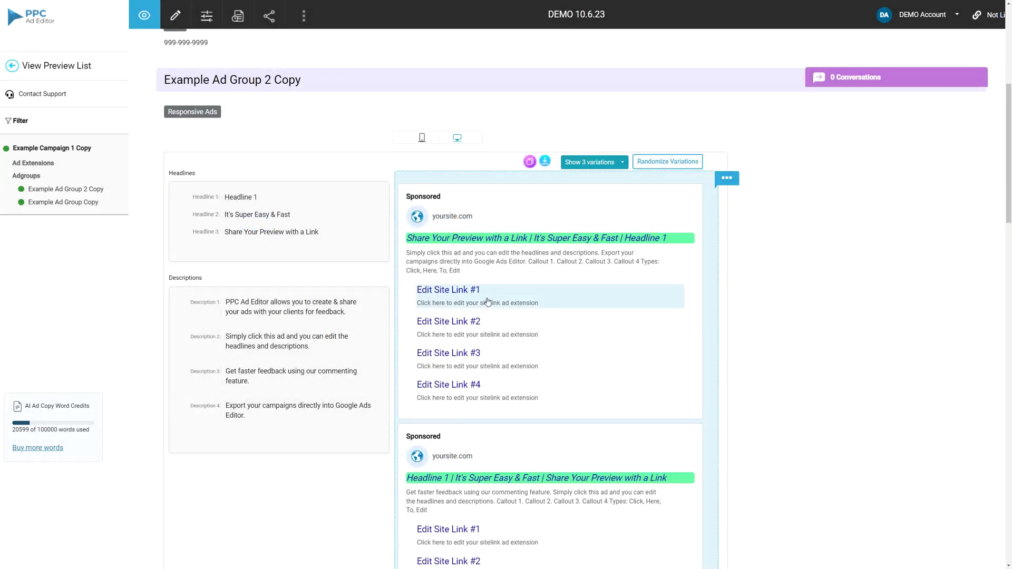
Review the edited responsive ad's revision history with its headlines and descriptions expanded, comparing Headline 1, and close the ad editor
click(411, 288)
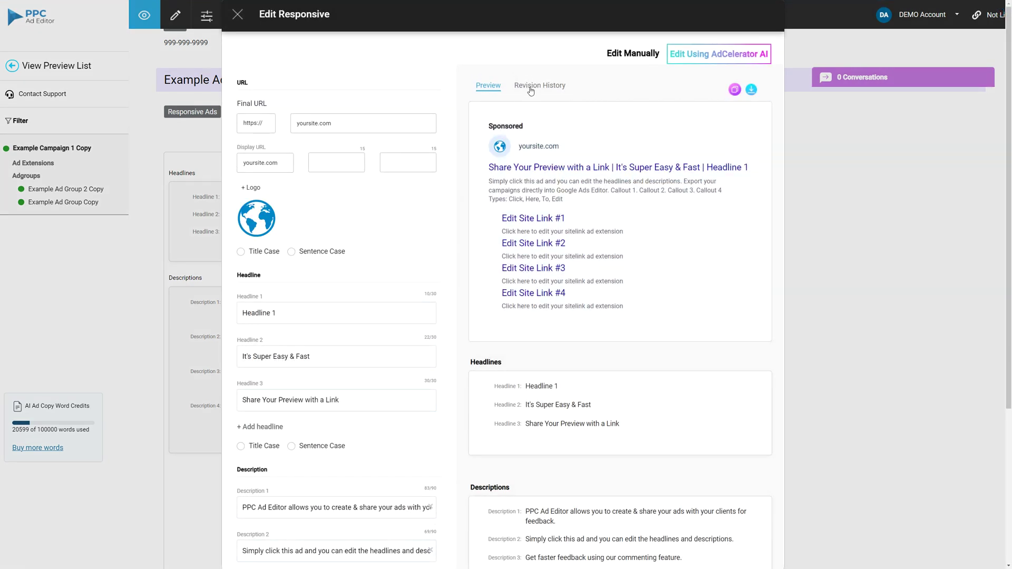
click(530, 89)
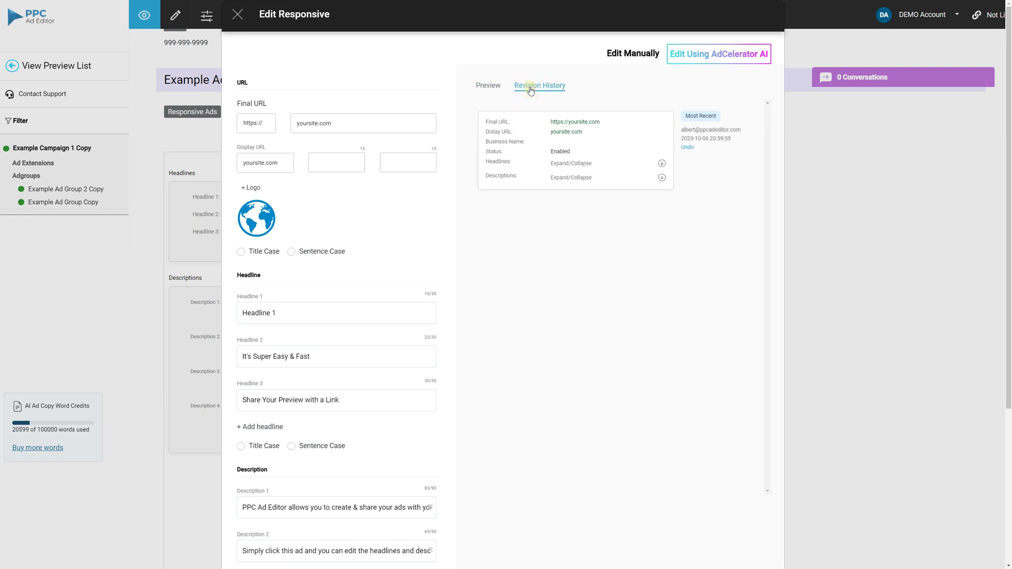
click(663, 164)
click(662, 207)
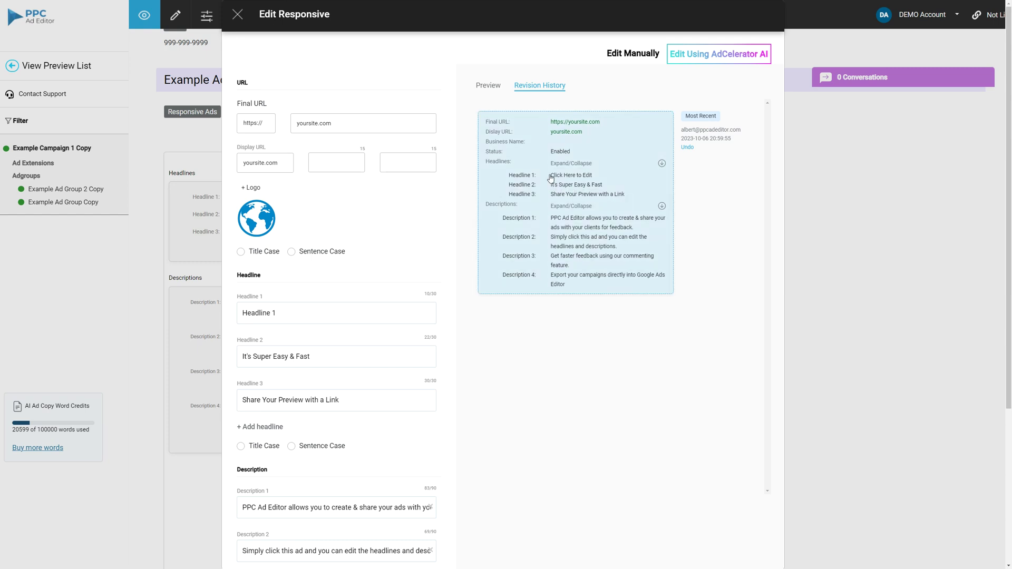
click(285, 315)
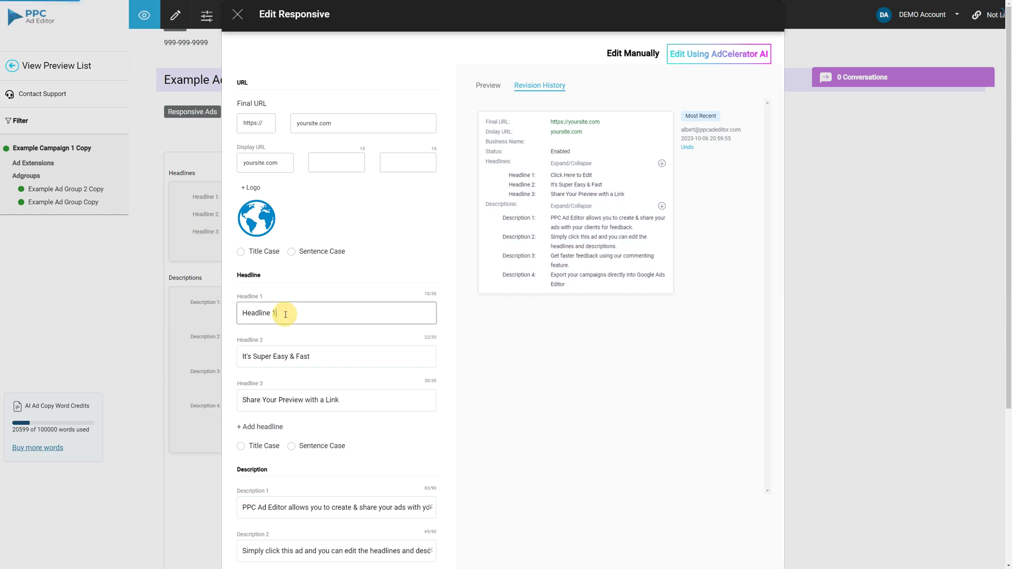
drag(285, 314, 238, 314)
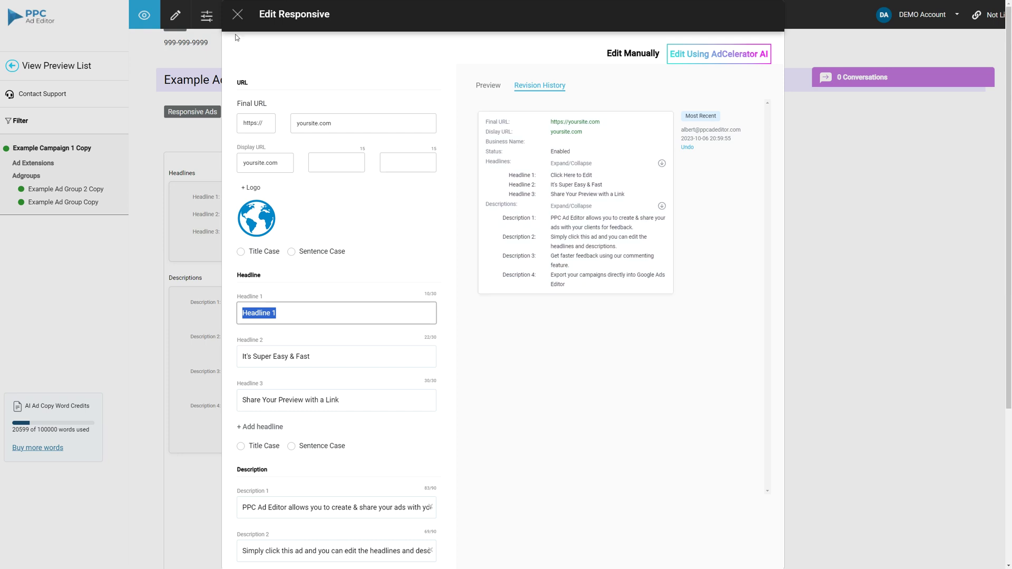
click(238, 15)
Open the preview's overall change history and compare the current and previous Headline 1 in the expanded ad entry
scroll(448, 258, up, 1)
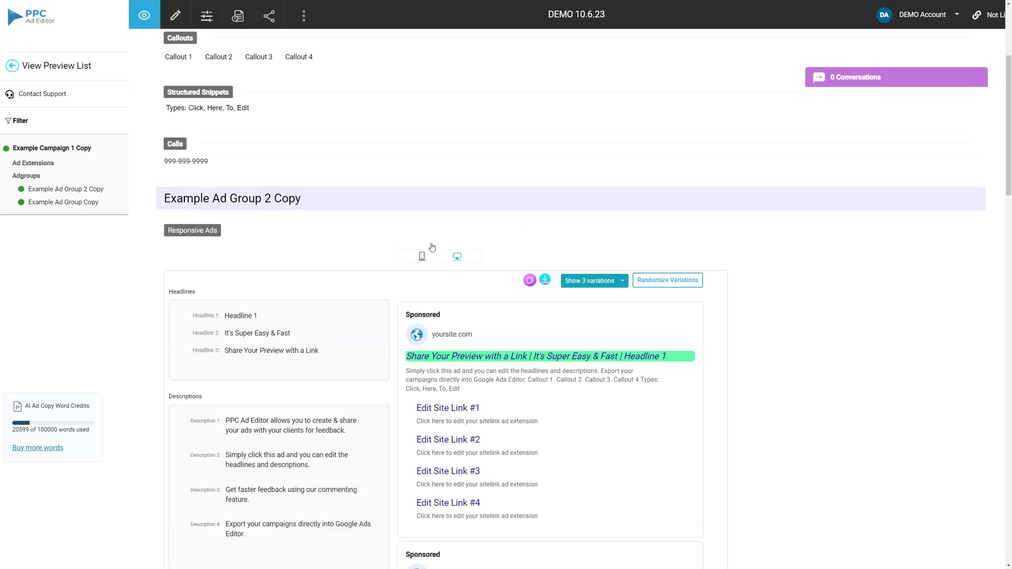
click(238, 20)
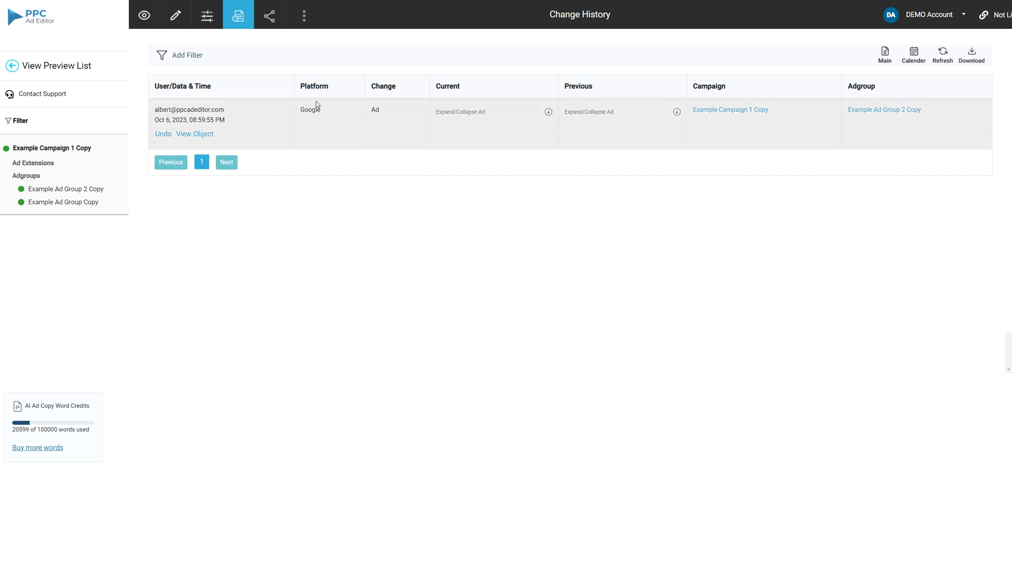
click(548, 112)
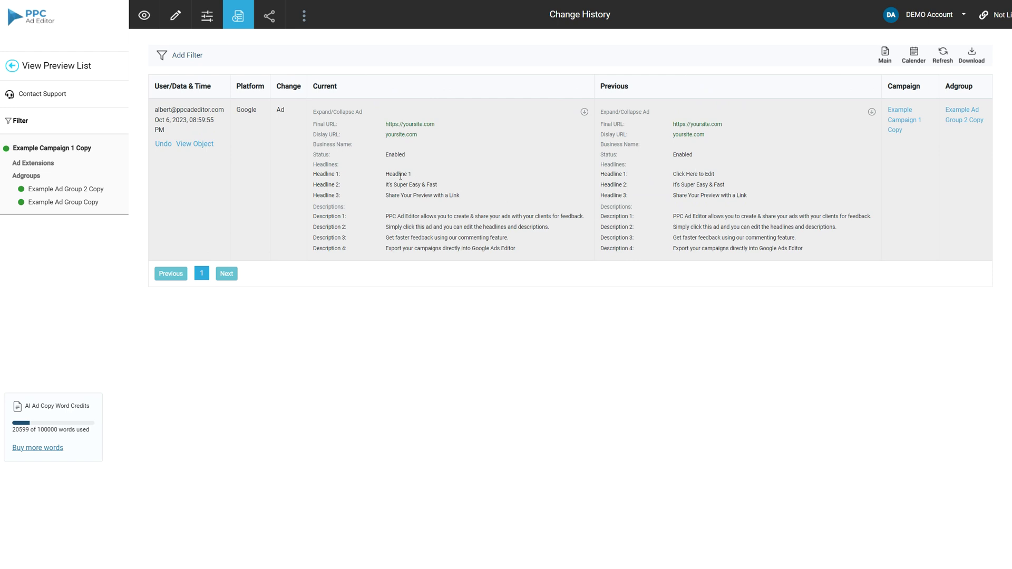
drag(413, 176, 384, 176)
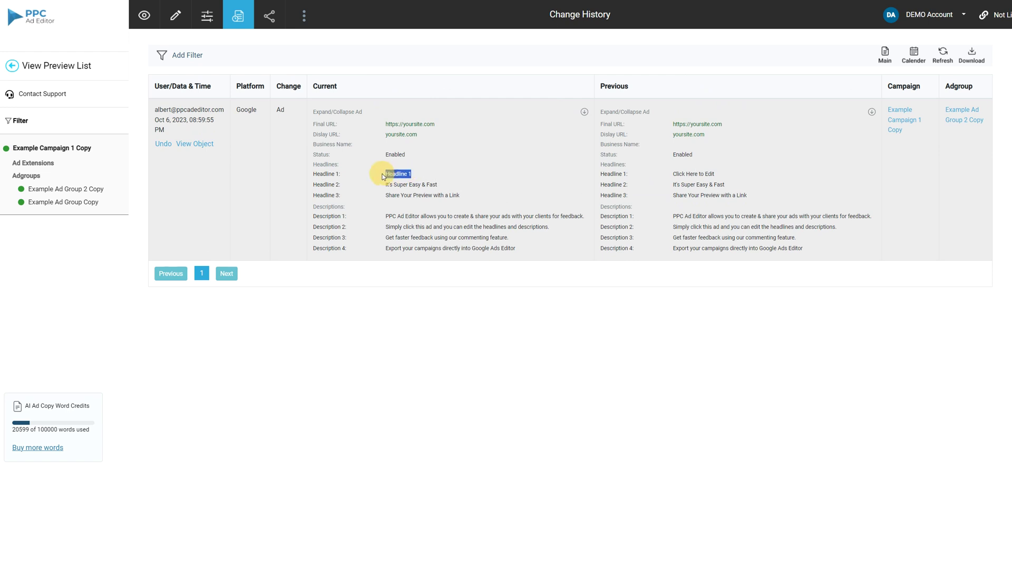
drag(720, 175, 676, 174)
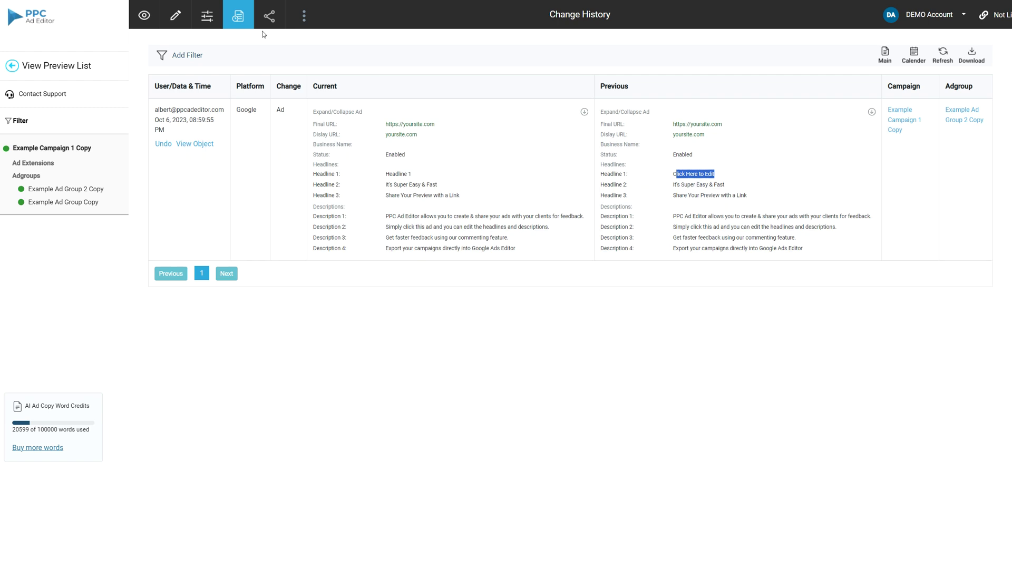
Return to the ad preview and change the first sitelink's text to "Edit Site Link #11111111", saving the update
click(142, 17)
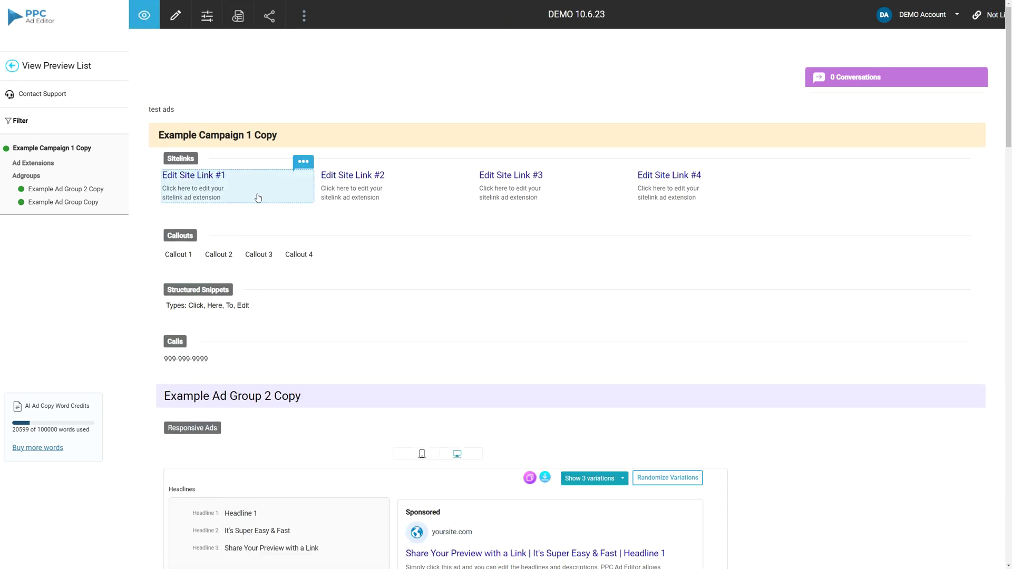
scroll(294, 224, down, 2)
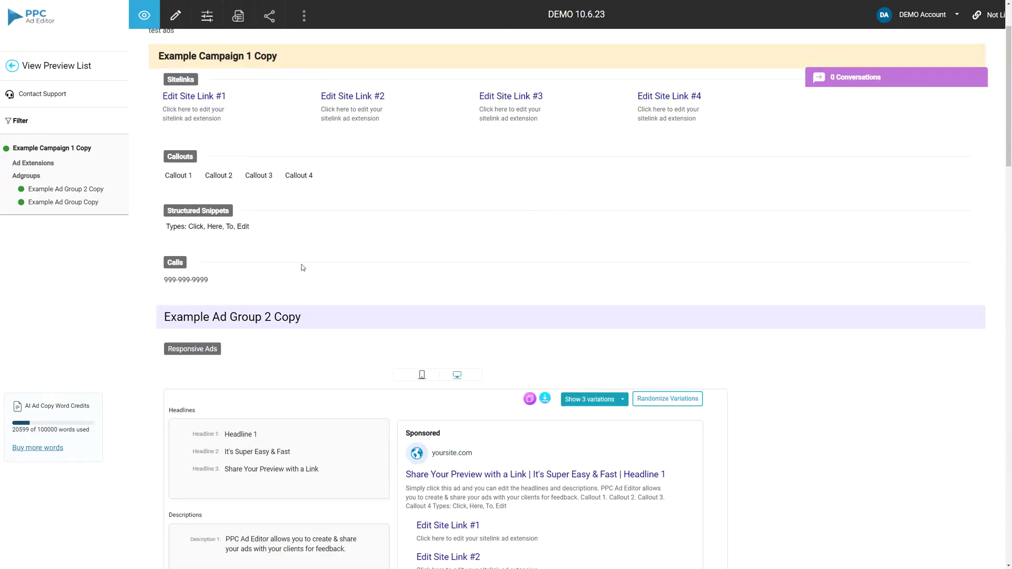
scroll(243, 227, down, 2)
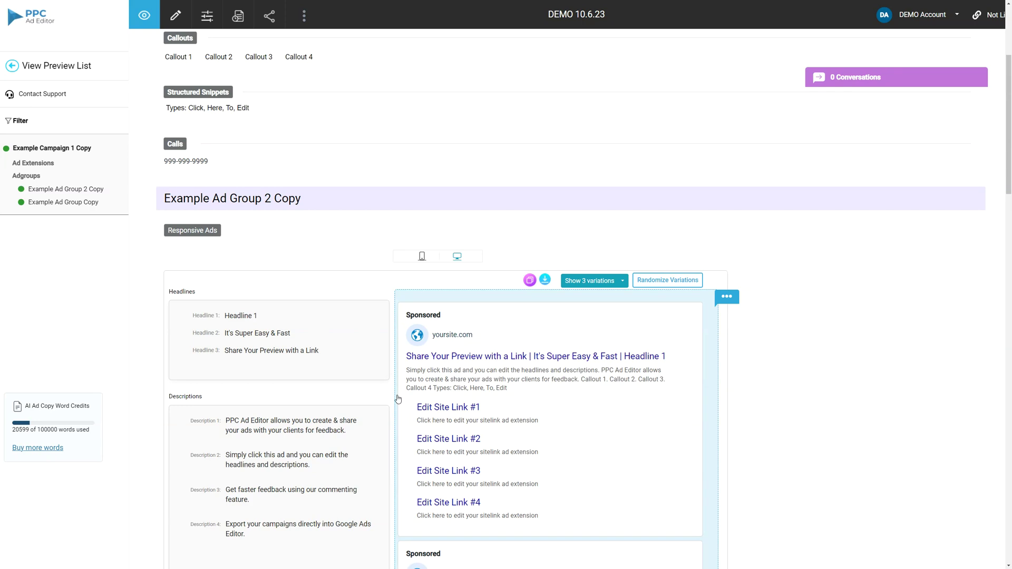
scroll(398, 399, down, 3)
scroll(369, 369, up, 3)
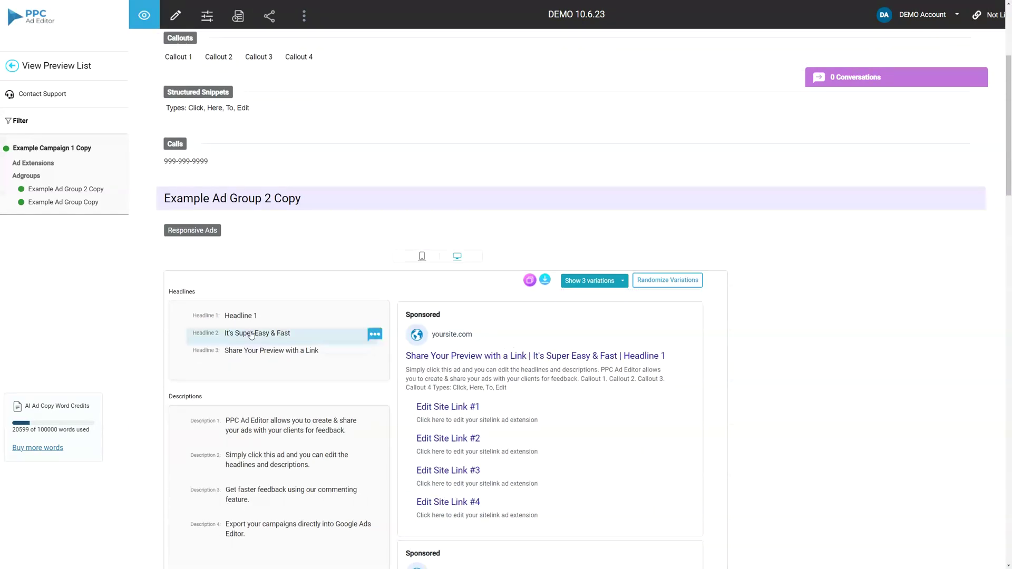
scroll(321, 343, down, 3)
scroll(323, 364, up, 7)
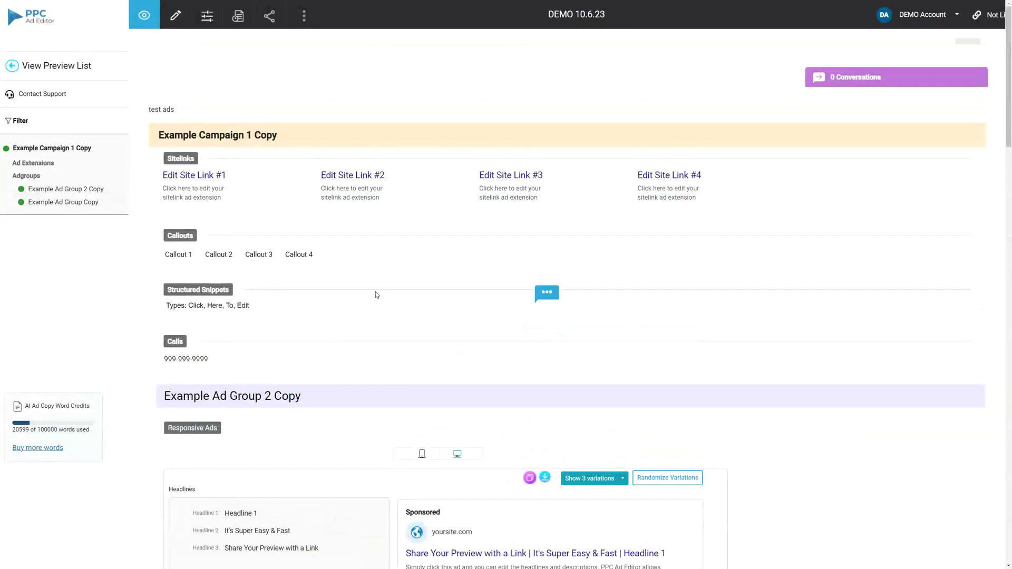
click(255, 190)
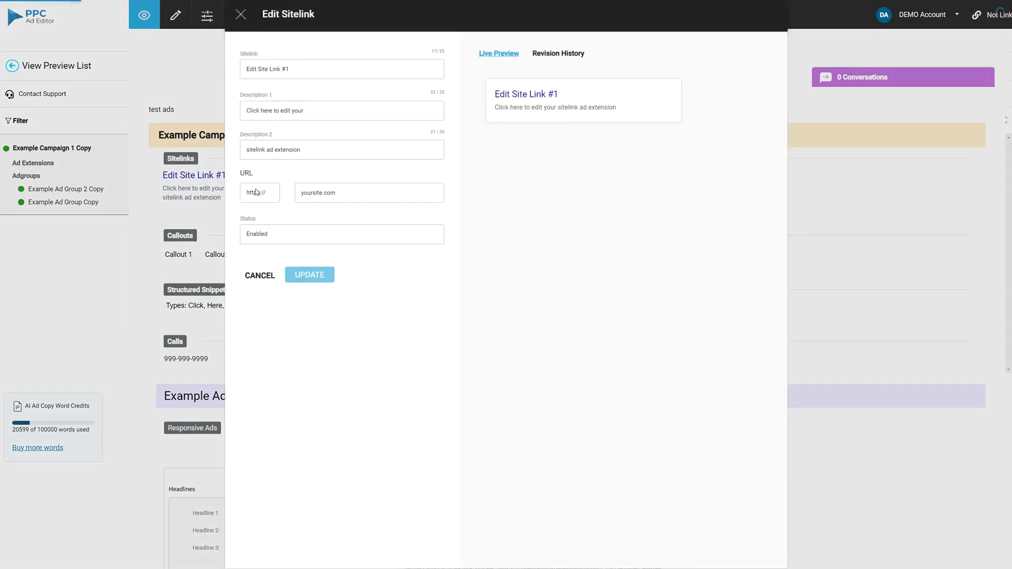
click(306, 70)
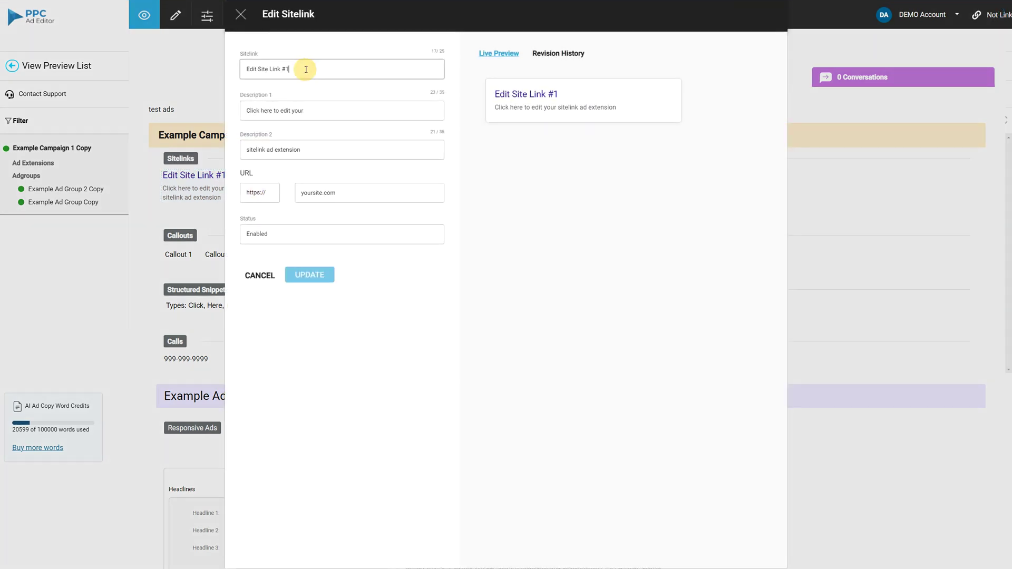
text(1111111)
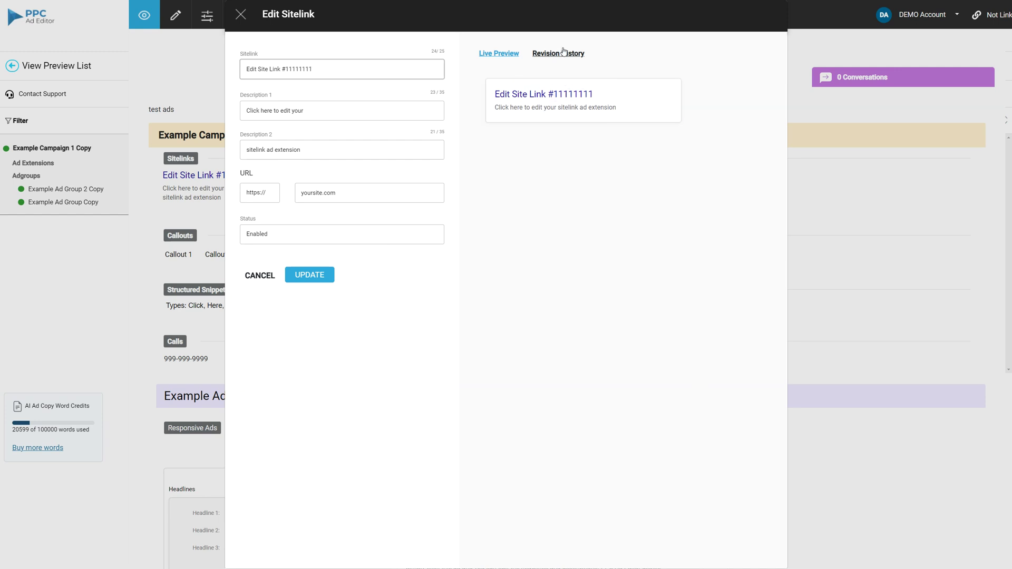
click(309, 275)
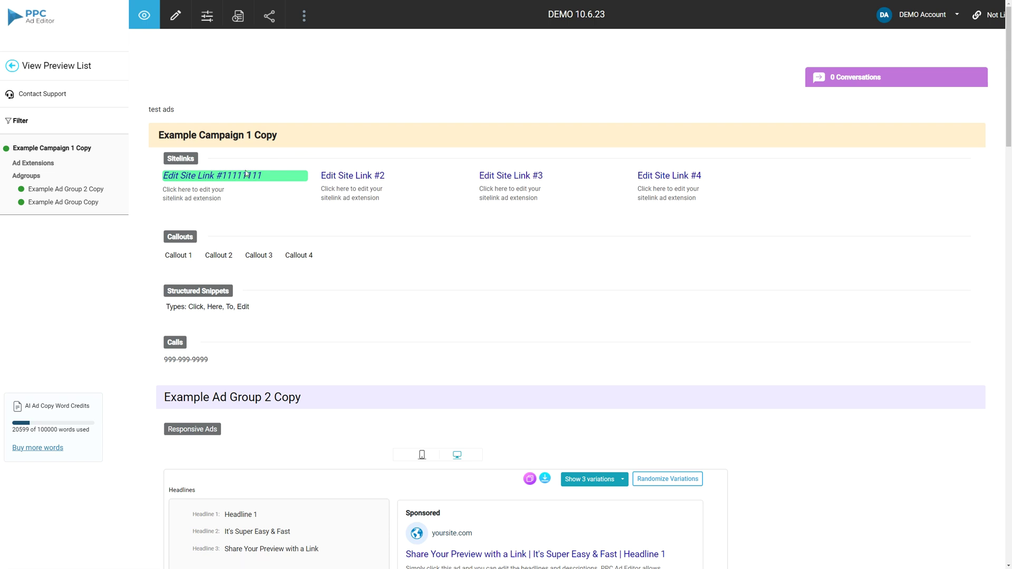
Review the first sitelink's revision history against its current text, and close the sitelink editor
click(232, 181)
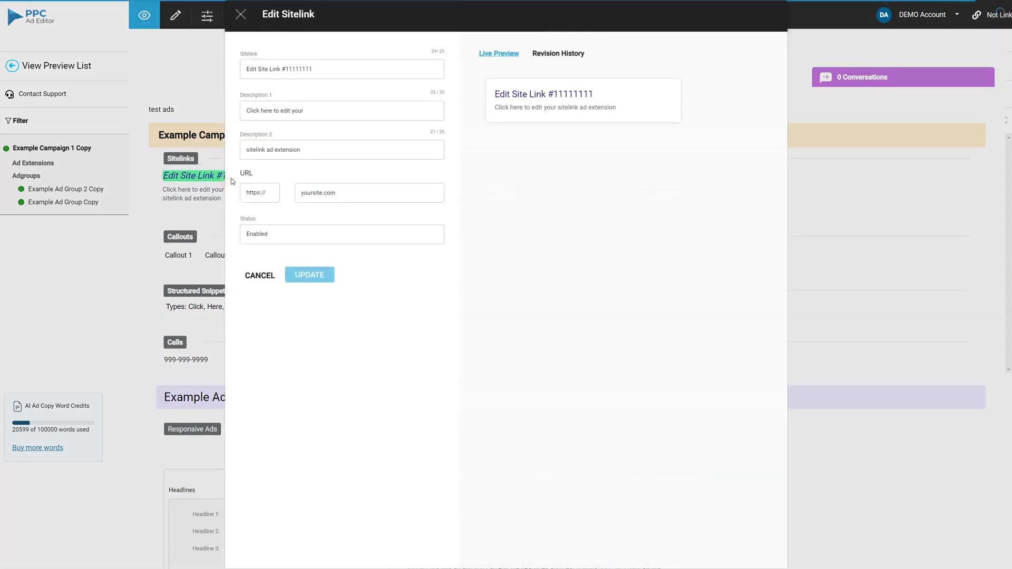
click(565, 54)
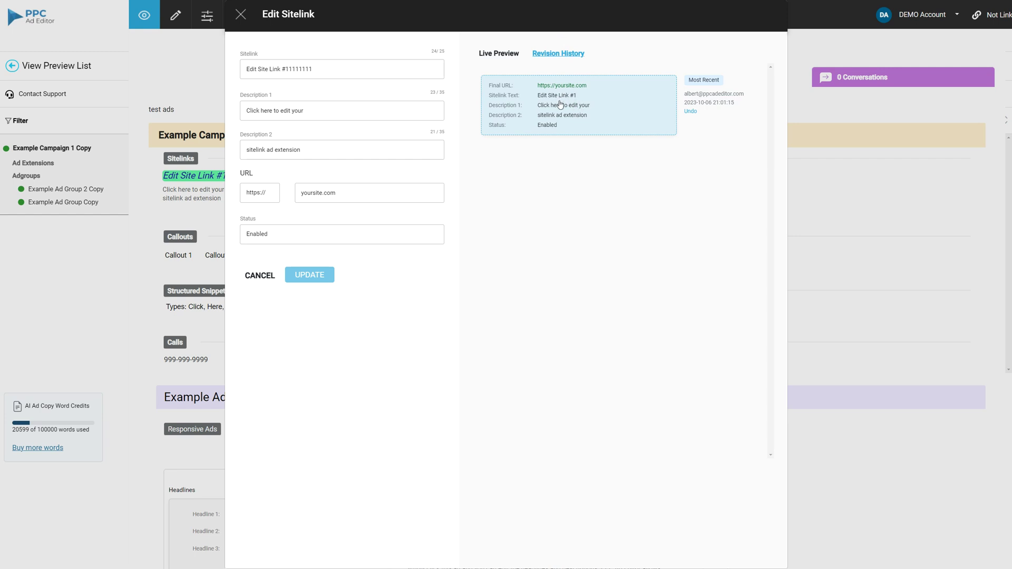
triple_click(331, 70)
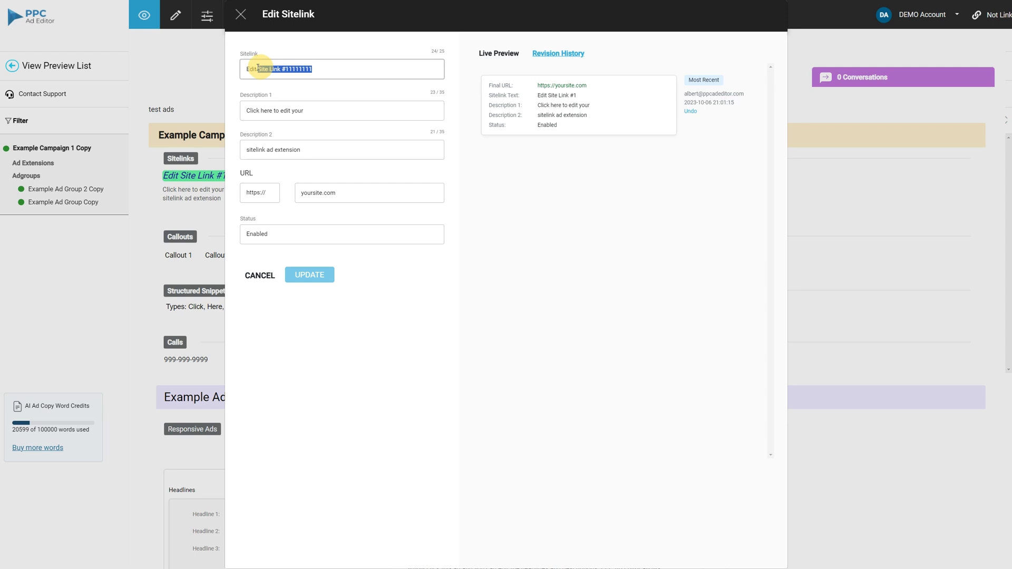
click(241, 15)
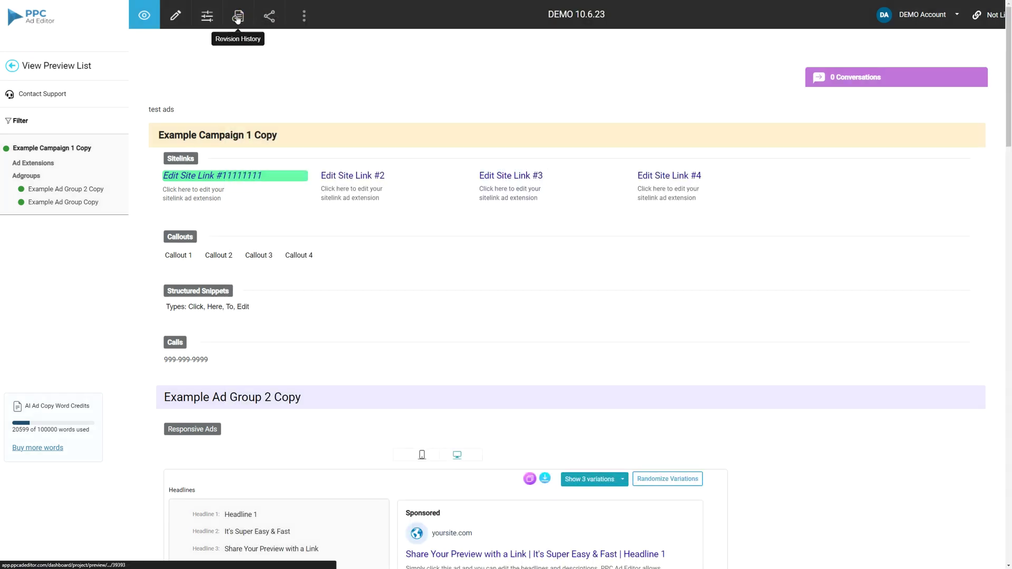
Compare the current and previous sitelink text in the expanded sitelink entry of the overall change history, and return to the ad preview
click(238, 19)
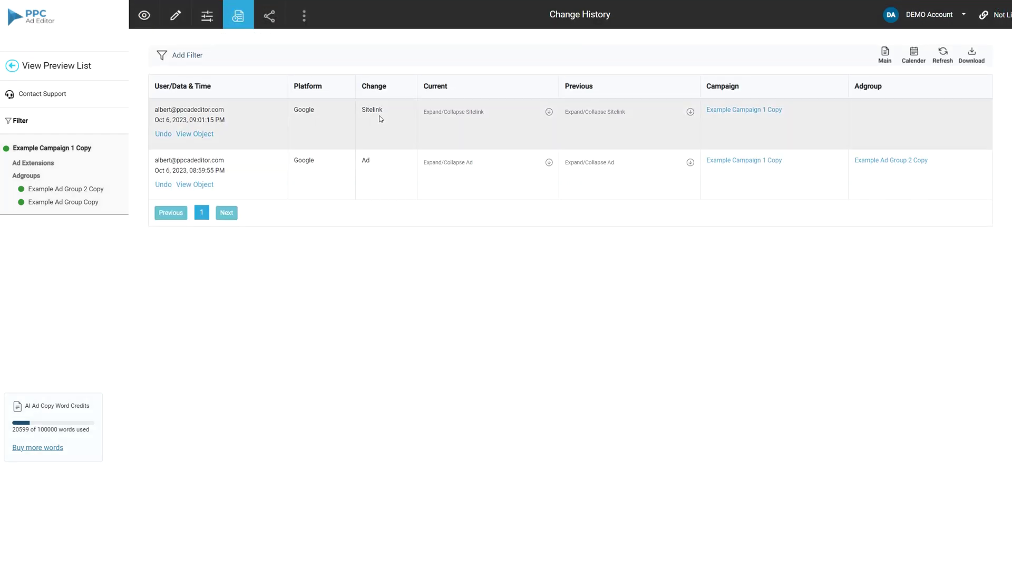
click(549, 112)
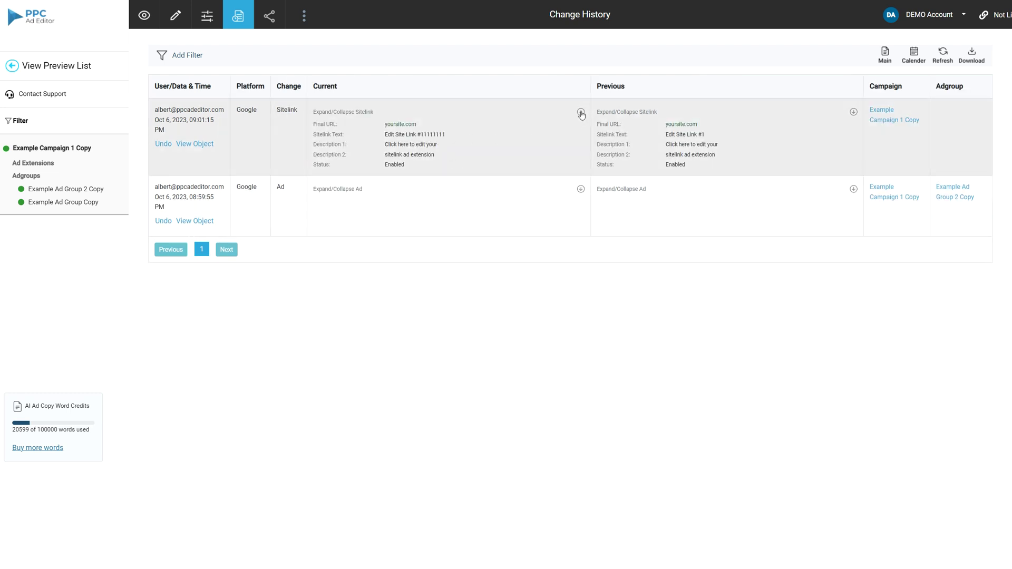
drag(386, 136, 445, 134)
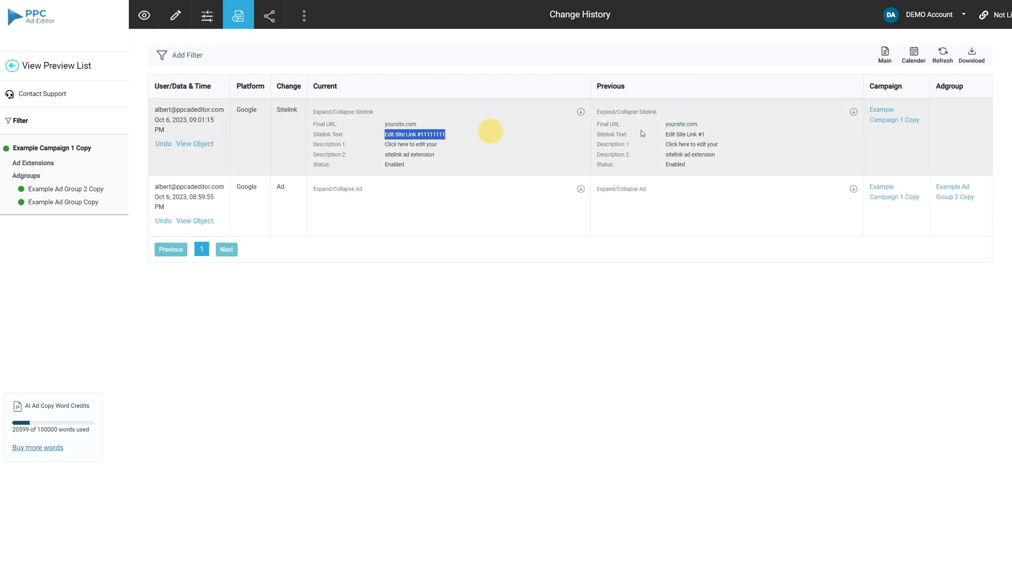
drag(666, 135, 707, 135)
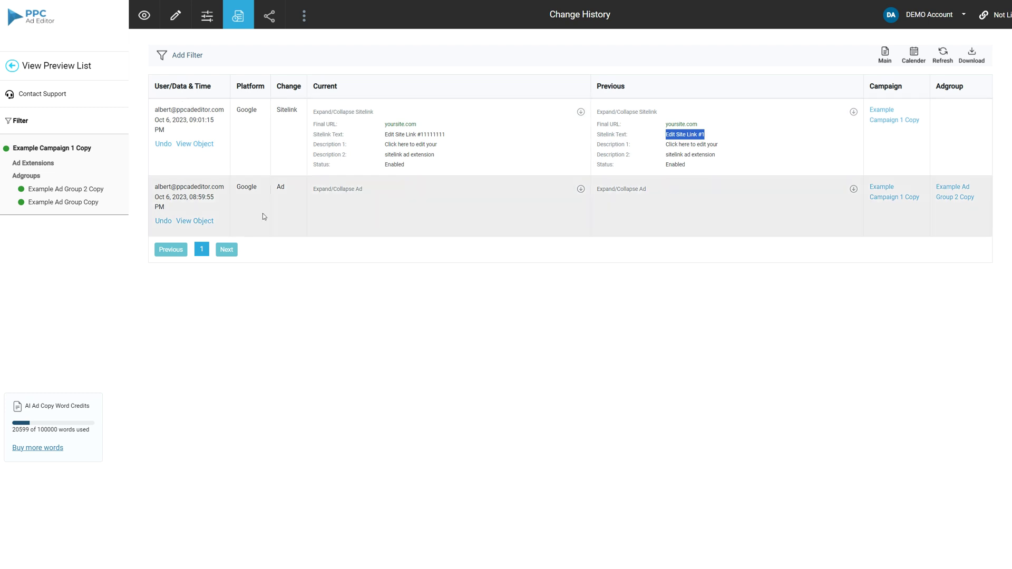
click(144, 17)
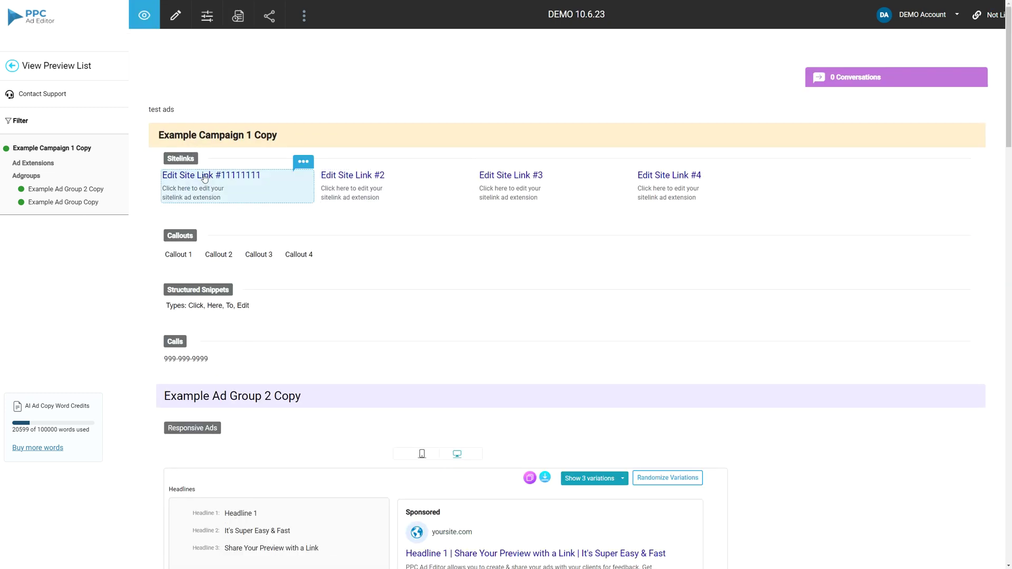
Reopen the change history, examine its calendar and the date-wise revisions with their restore points, and return to the ad preview
click(238, 17)
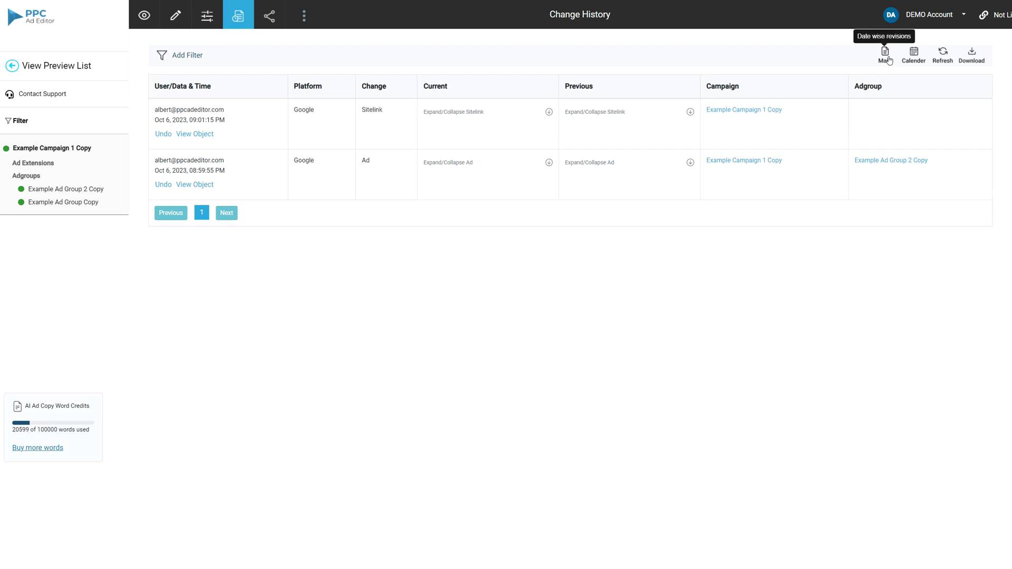
click(914, 57)
click(689, 28)
click(885, 56)
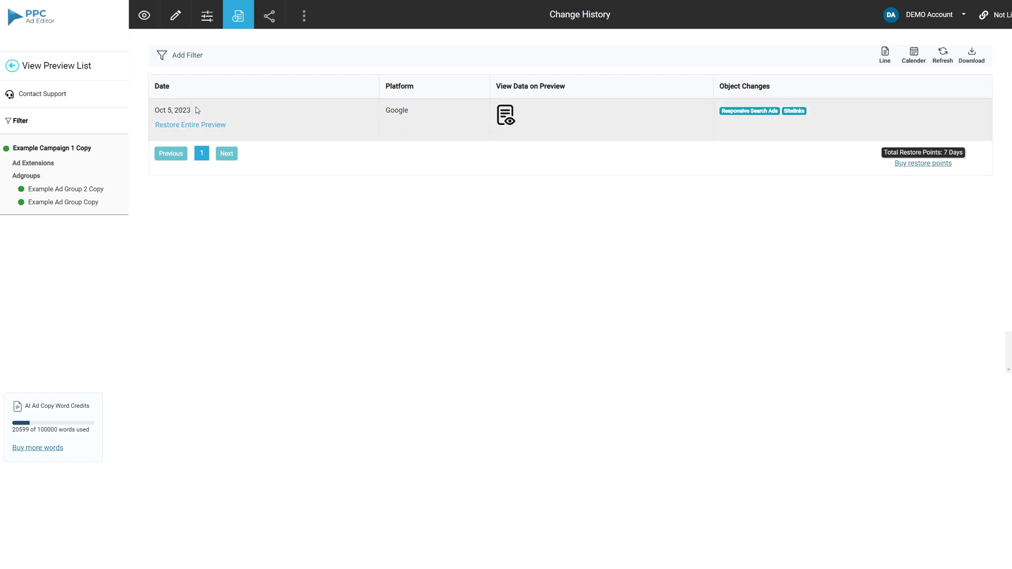
drag(205, 110, 153, 110)
click(143, 17)
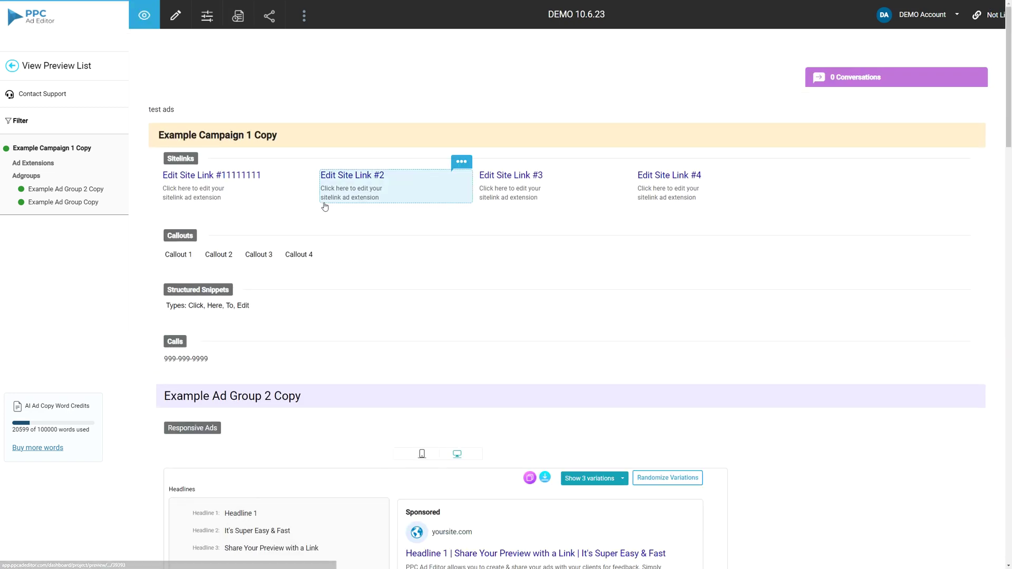